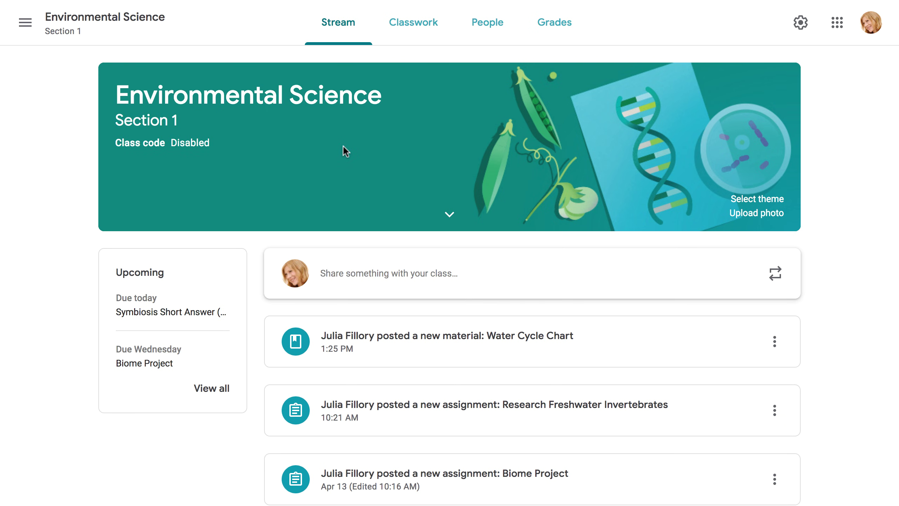
Step: Show the Environmental Science Classwork page with the Create menu's new-post options listed
left_click(406, 36)
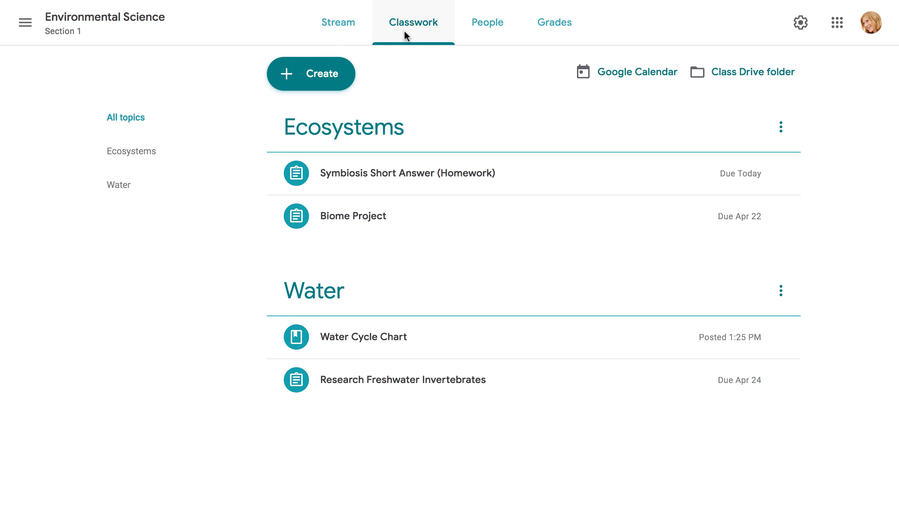
left_click(286, 80)
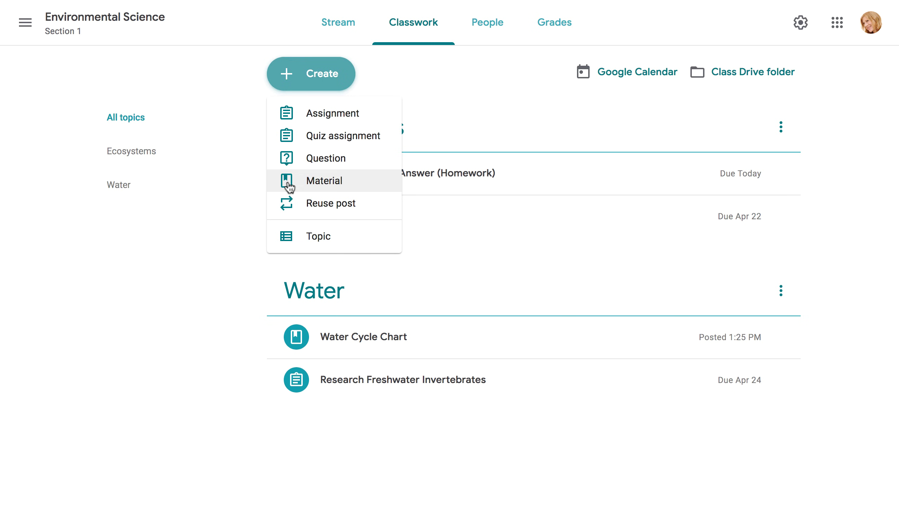
Step: Start an assignment titled 'Food Chain Worksheet' with instructions 'Read and complete the attached Google Doc.'
left_click(286, 119)
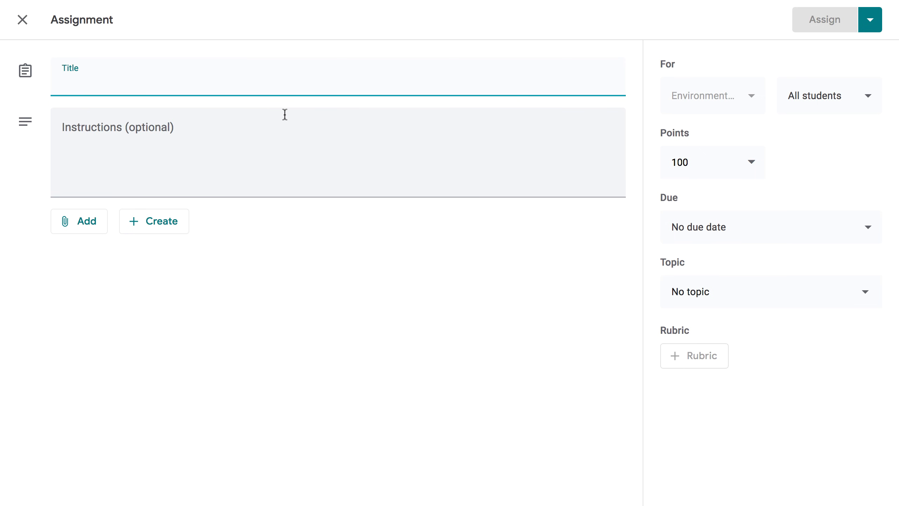
type("Food Chain")
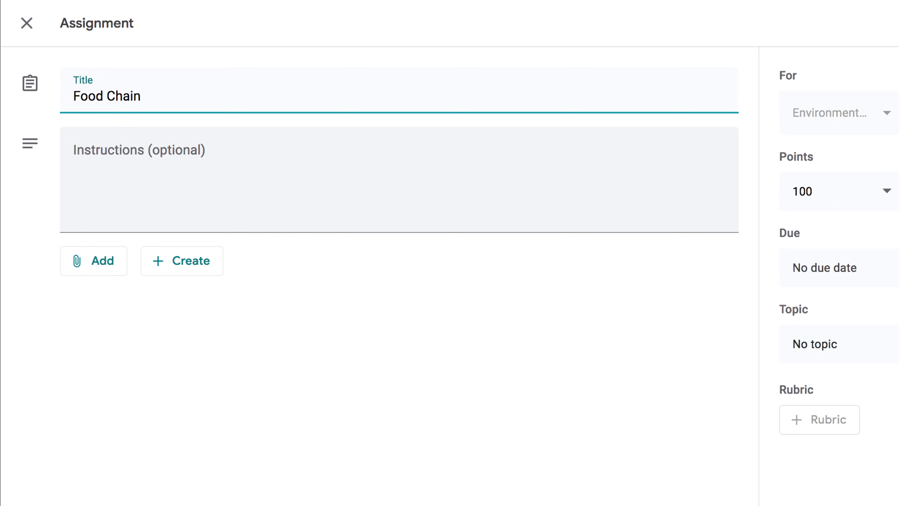
type(" Worksheet")
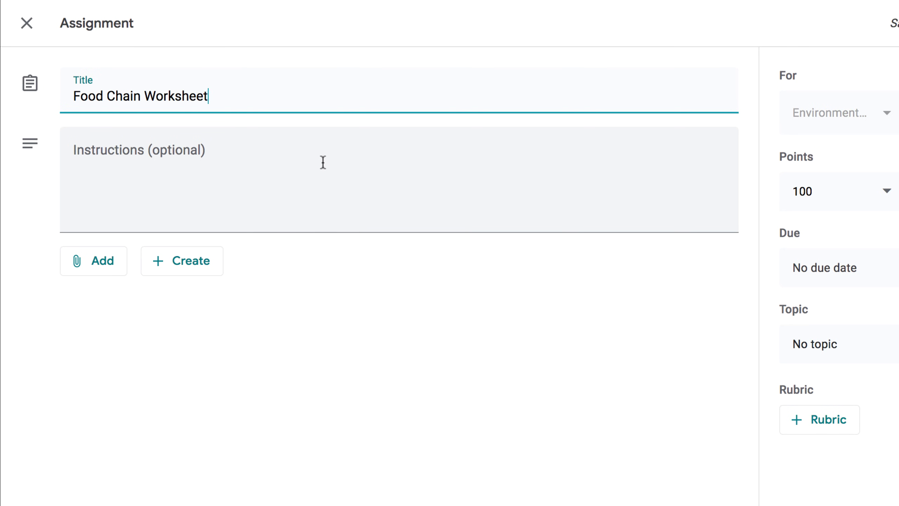
left_click(321, 164)
type("Read and complete the attached Google Doc.")
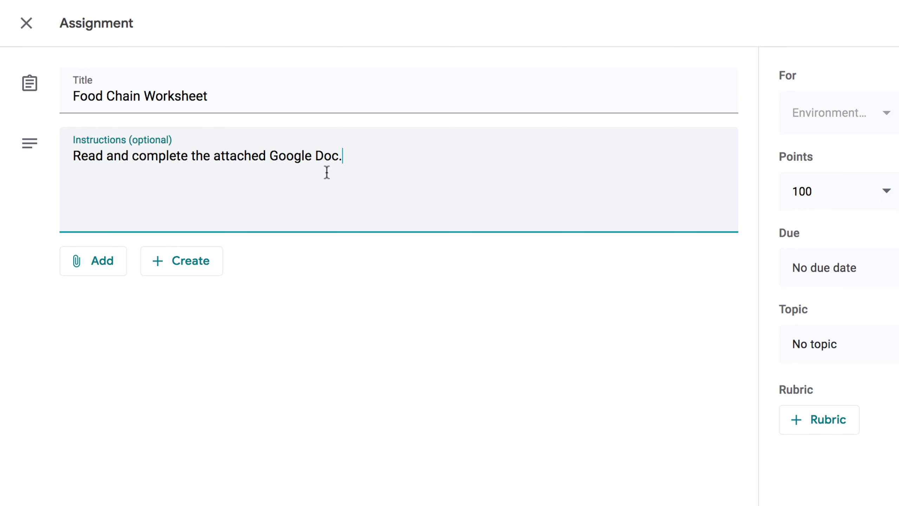
Step: Look over the Add and Create attachment menus, closing both without attaching anything
left_click(119, 266)
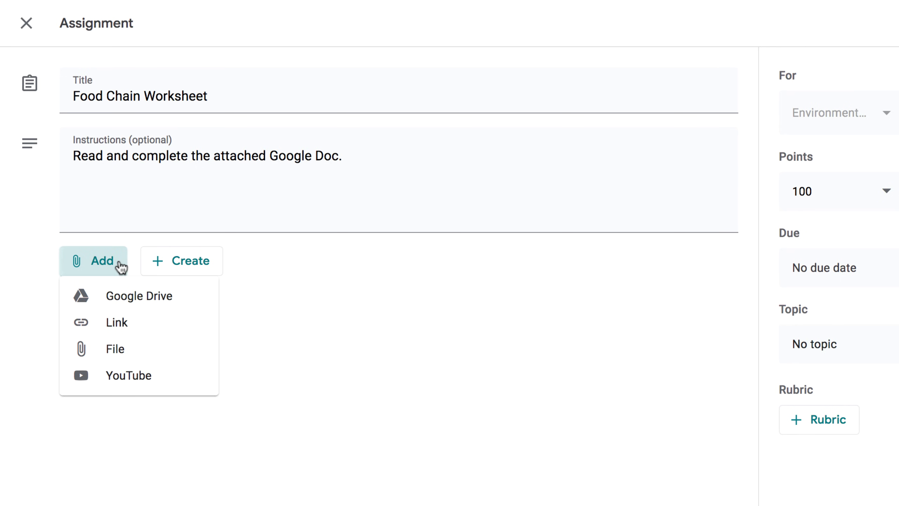
left_click(120, 265)
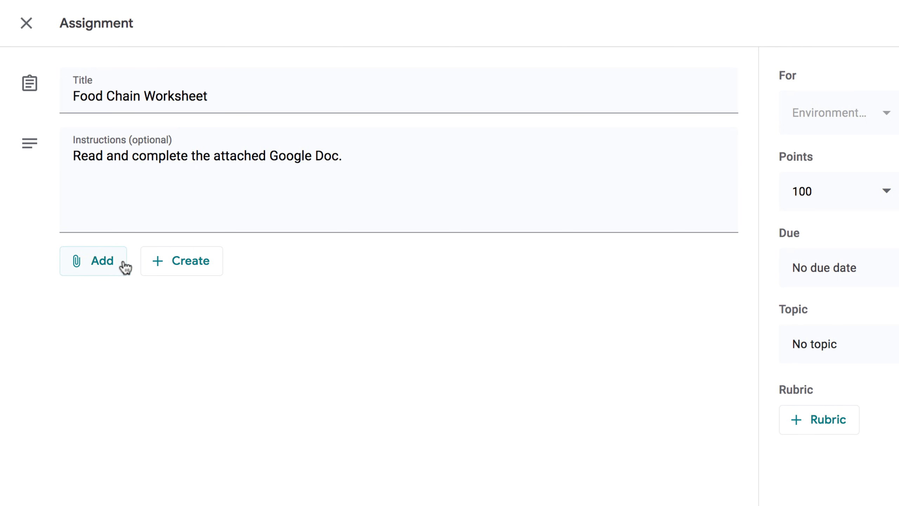
left_click(159, 265)
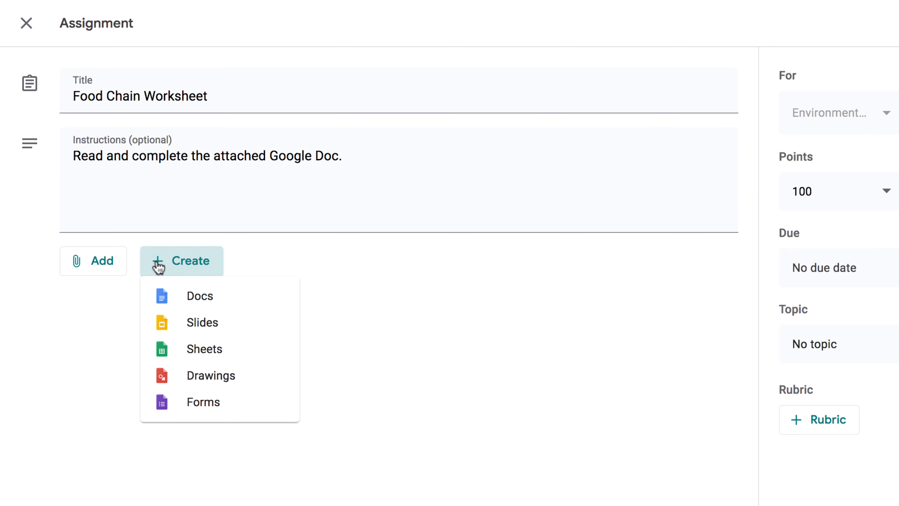
left_click(158, 265)
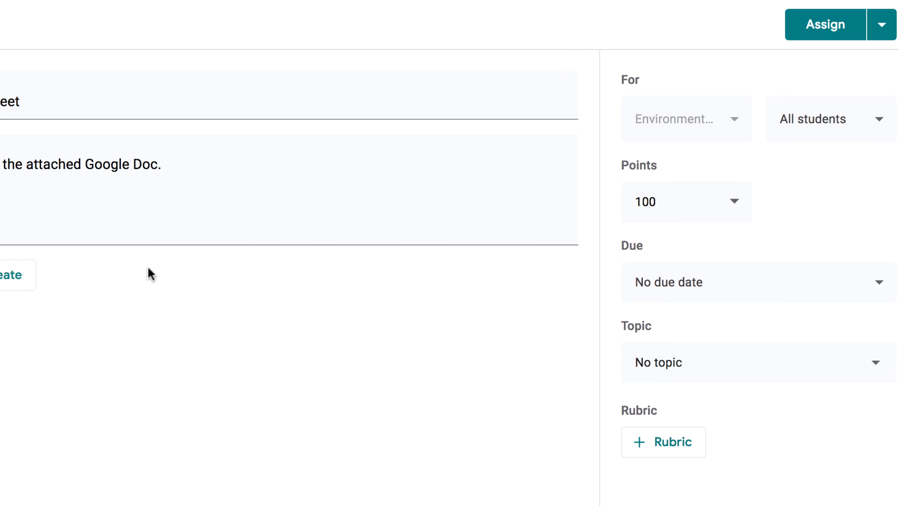
left_click(801, 139)
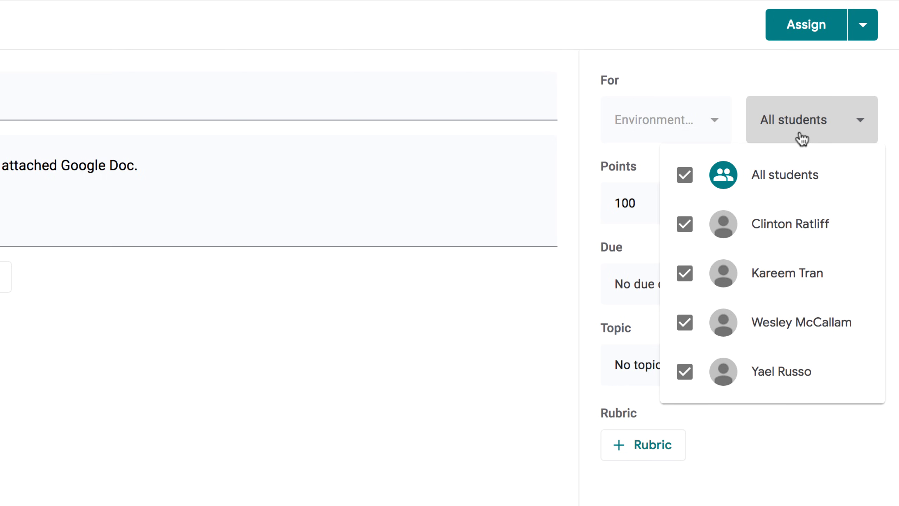
left_click(801, 139)
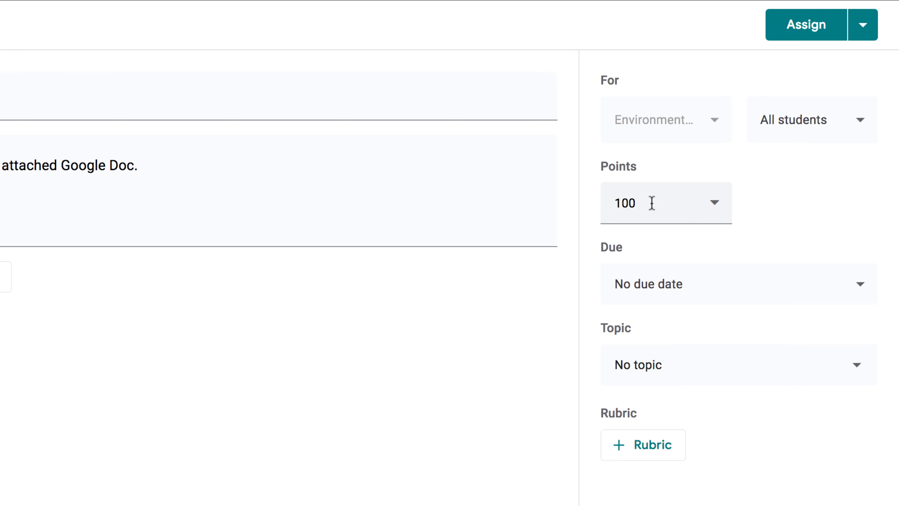
left_click(713, 206)
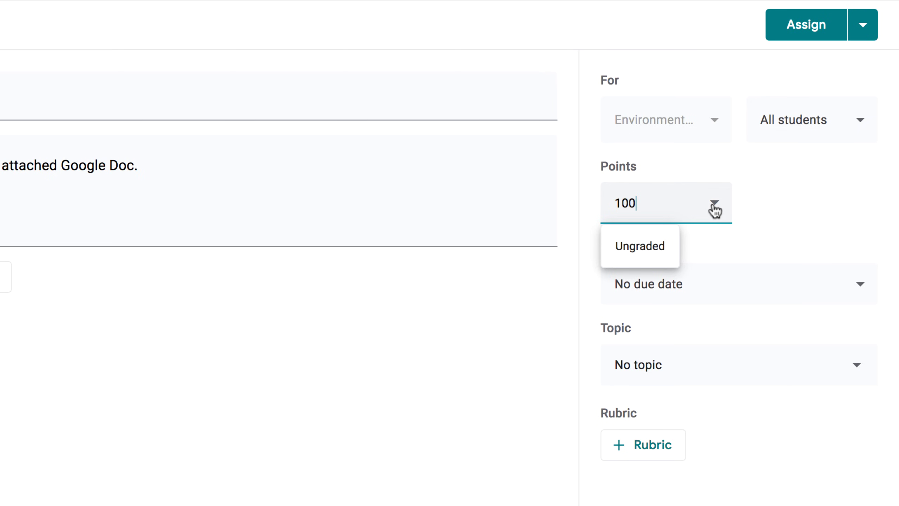
left_click(760, 208)
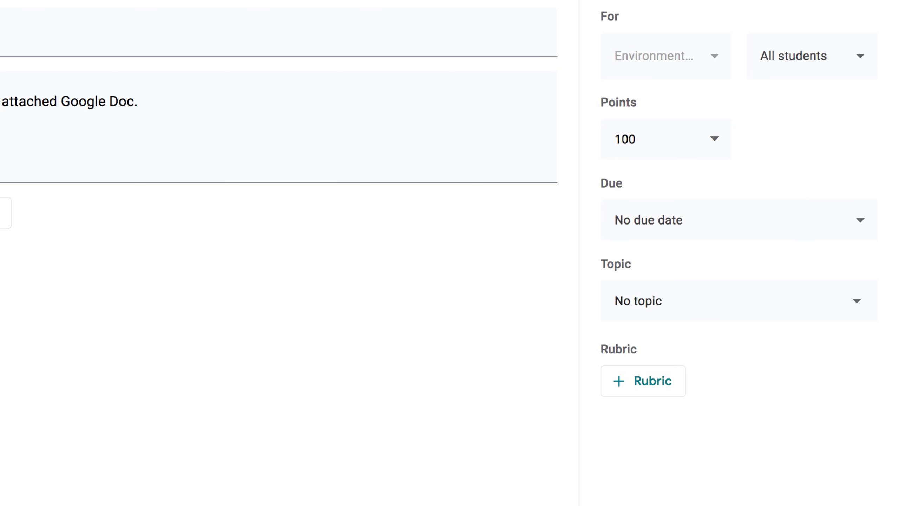
Step: Set the due date to Tue, Apr 21 and file the assignment under the Ecosystems topic
left_click(766, 217)
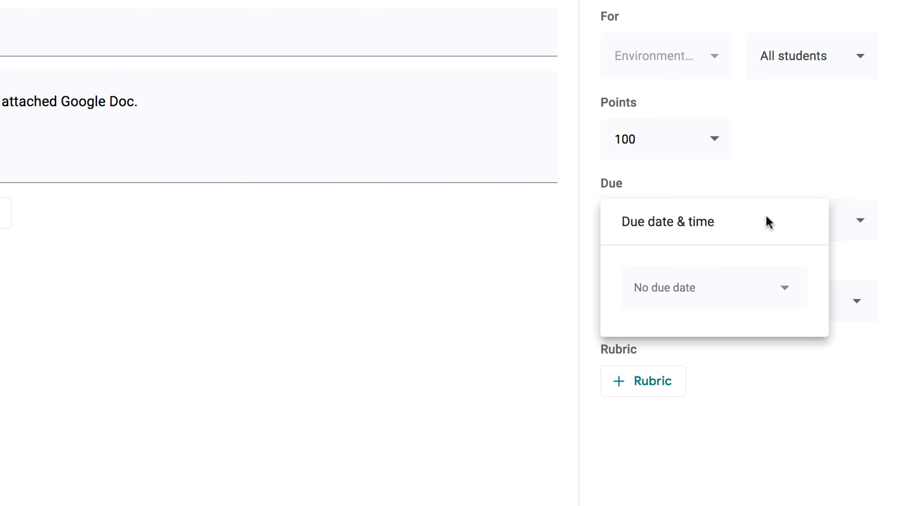
left_click(740, 286)
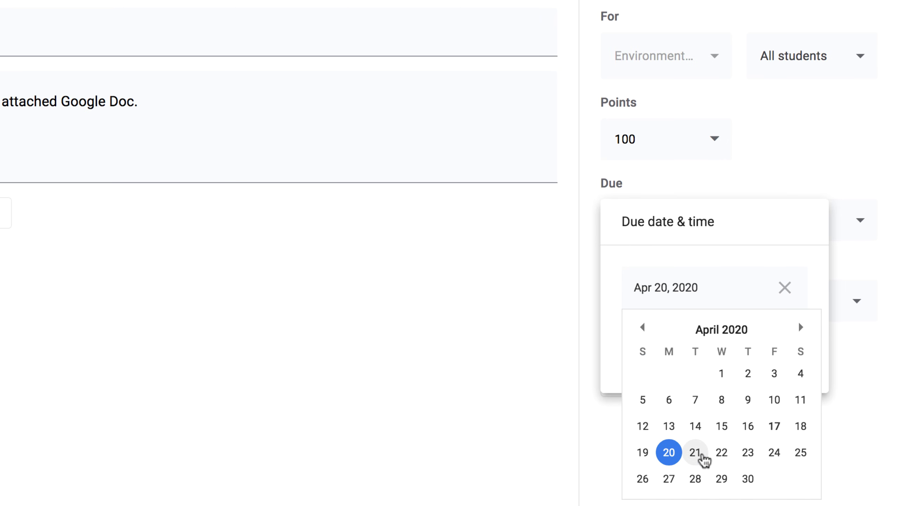
left_click(698, 453)
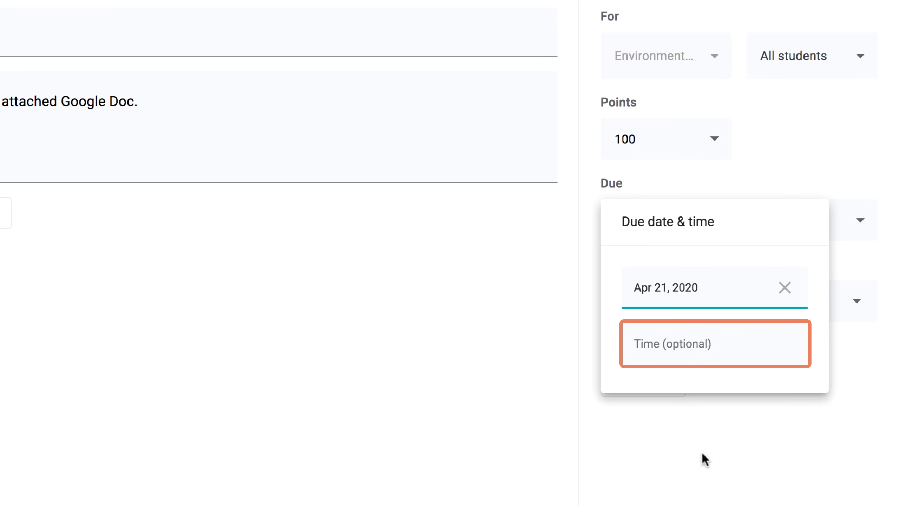
left_click(702, 454)
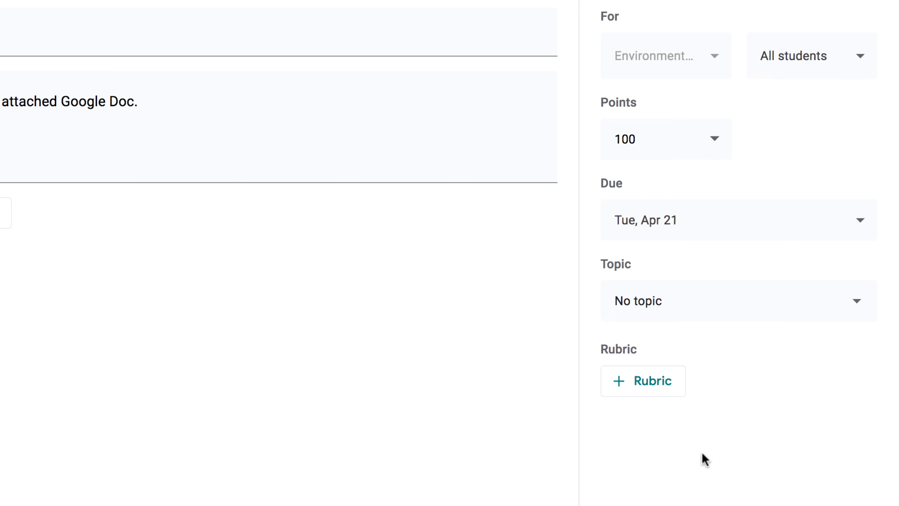
left_click(708, 311)
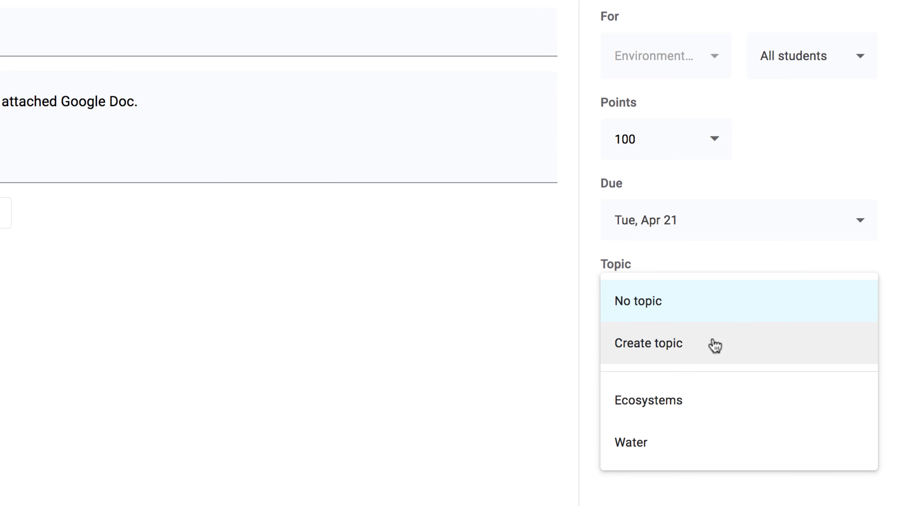
left_click(713, 399)
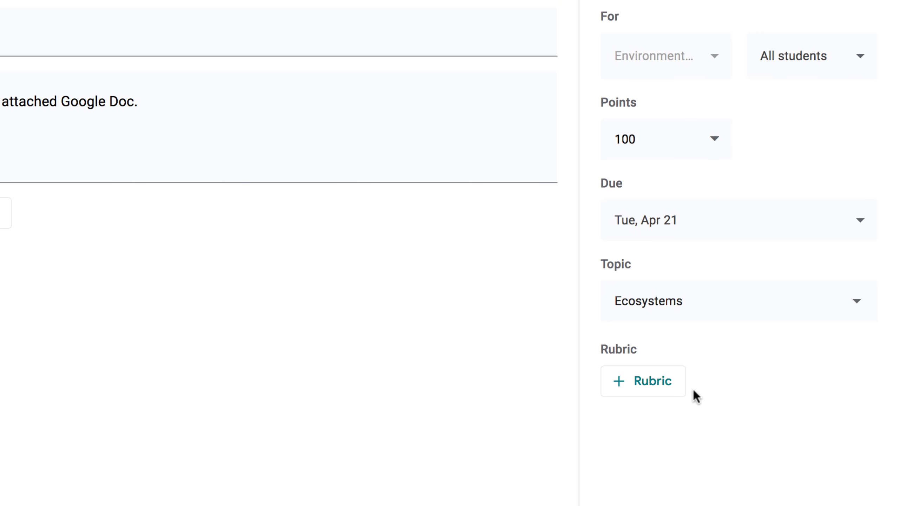
Step: Skip adding a rubric and choose to assign the worksheet immediately
left_click(672, 393)
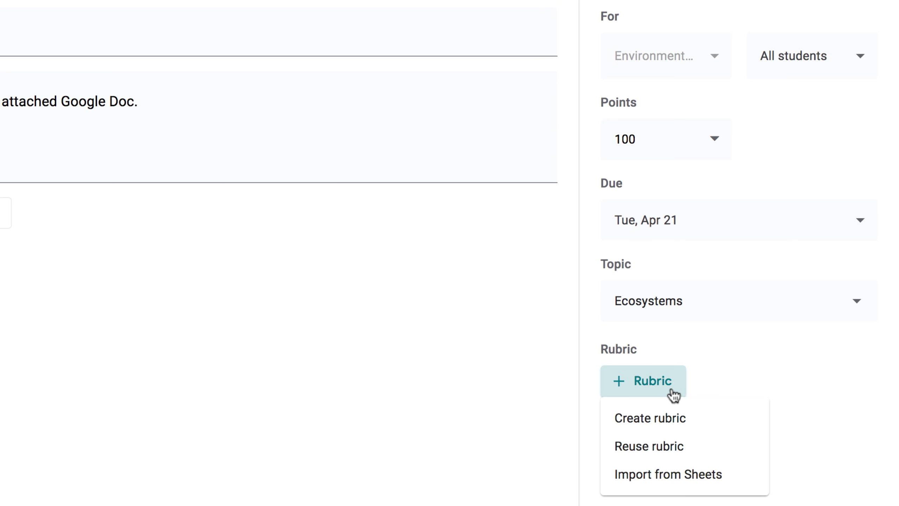
left_click(710, 376)
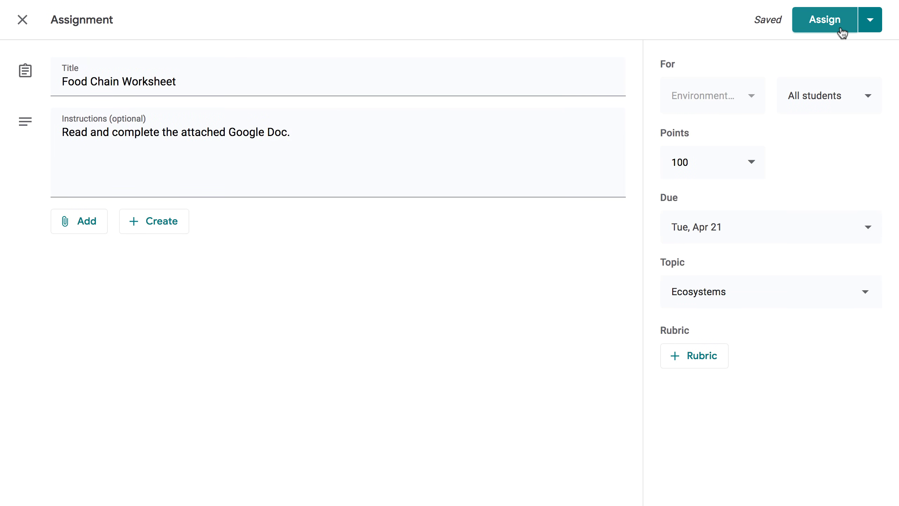
left_click(869, 28)
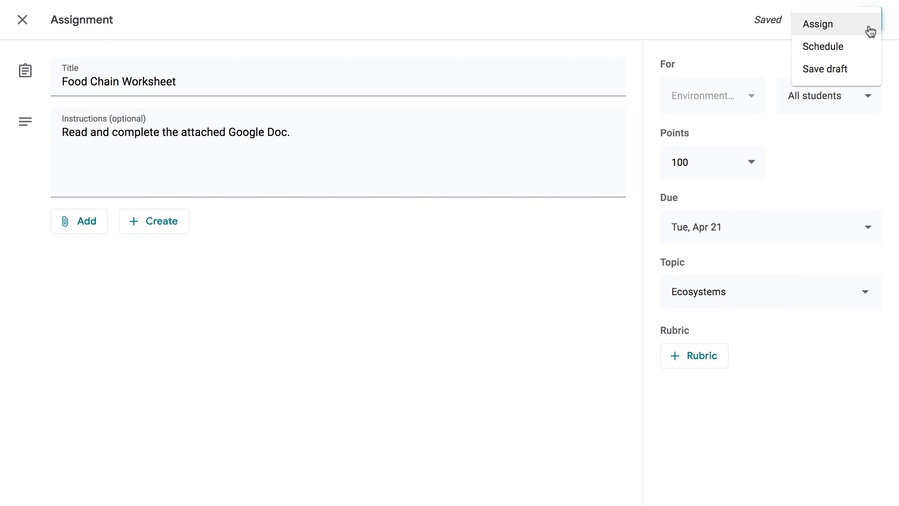
left_click(818, 28)
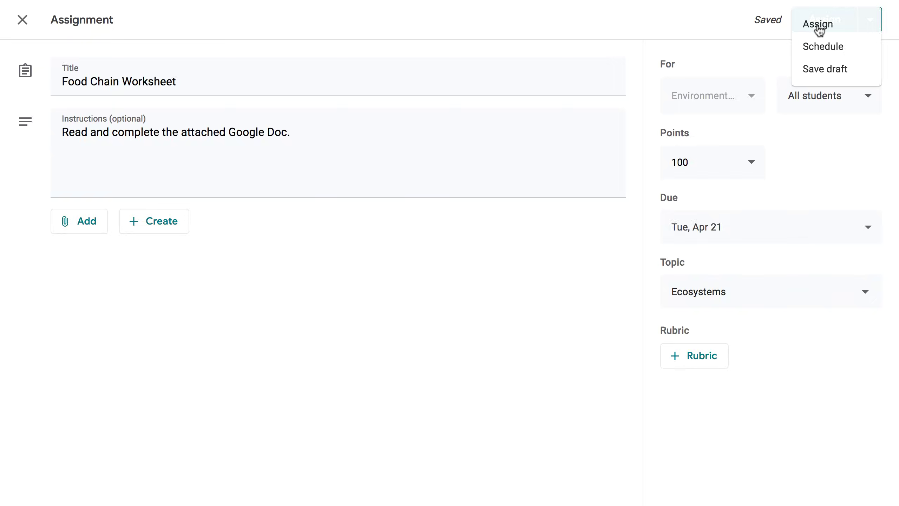
Step: Confirm assigning the worksheet, then check its due date on the class Google Calendar
left_click(537, 338)
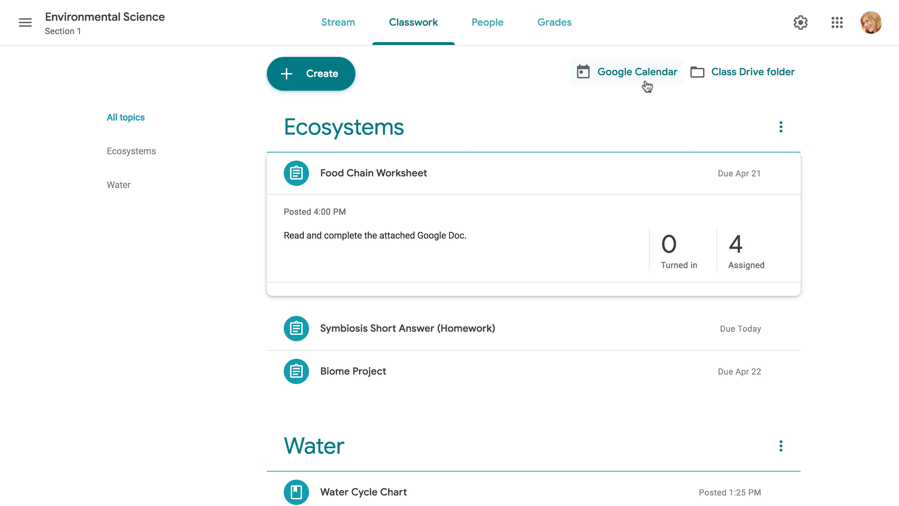
left_click(637, 72)
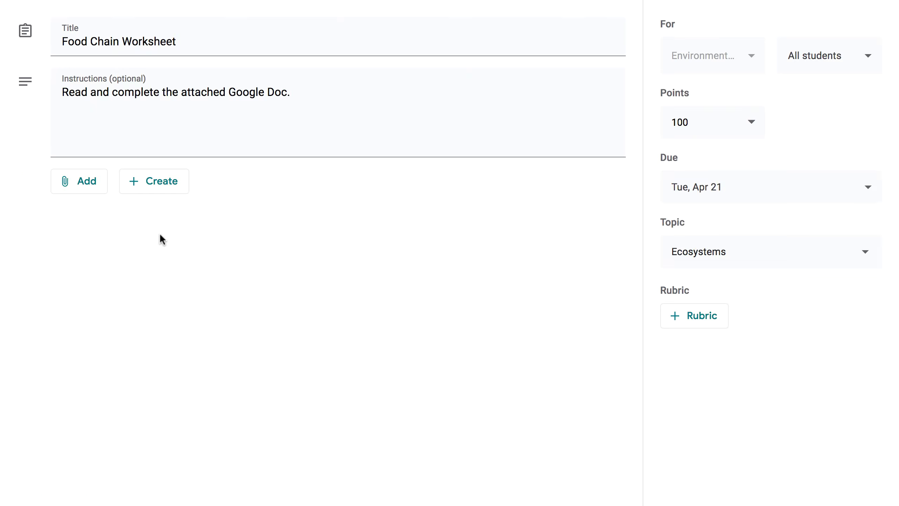
Step: Attach the Food Chain document from Google Drive's Recent files and review its student access options
left_click(78, 191)
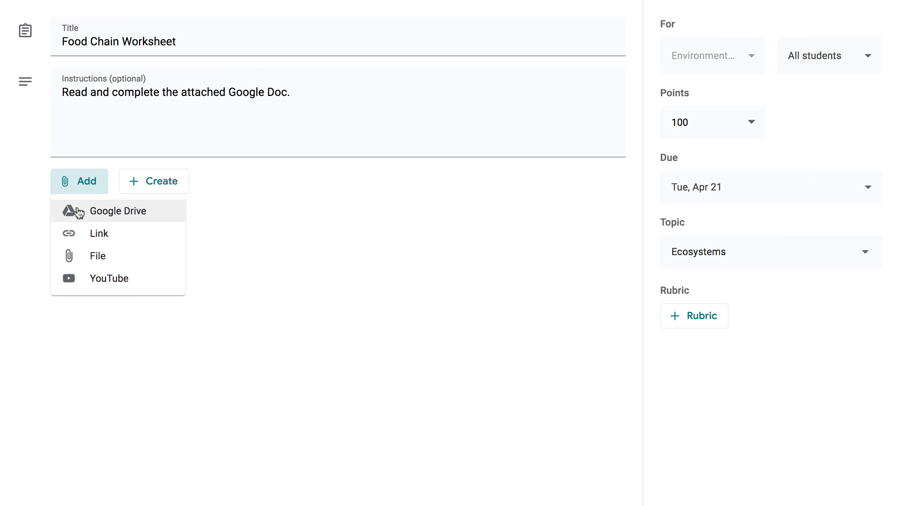
left_click(78, 209)
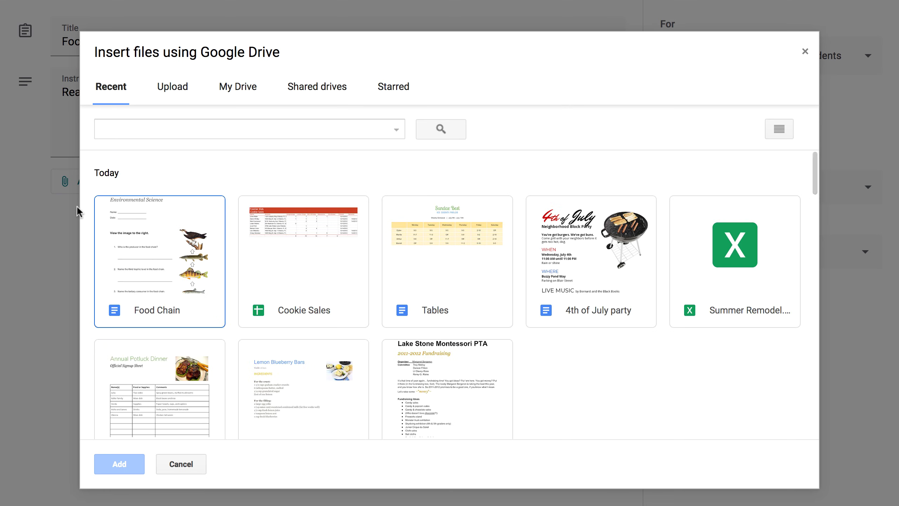
left_click(128, 248)
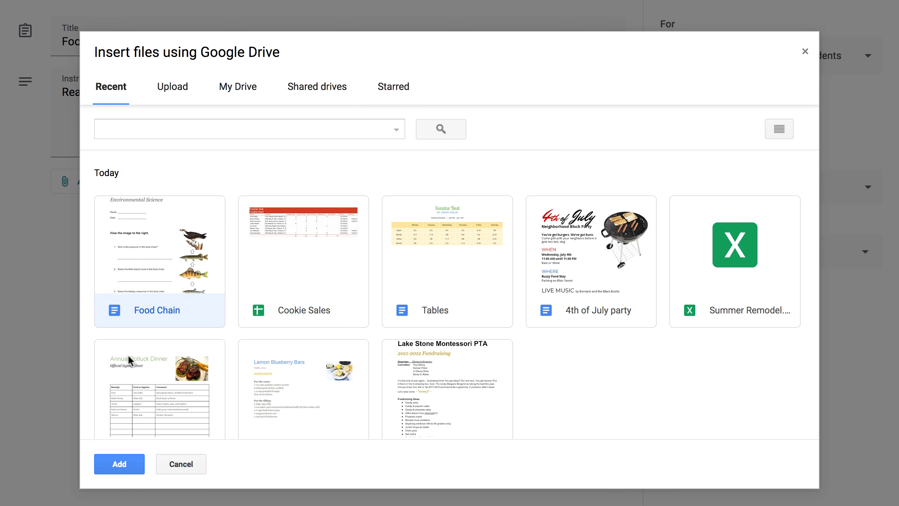
left_click(127, 462)
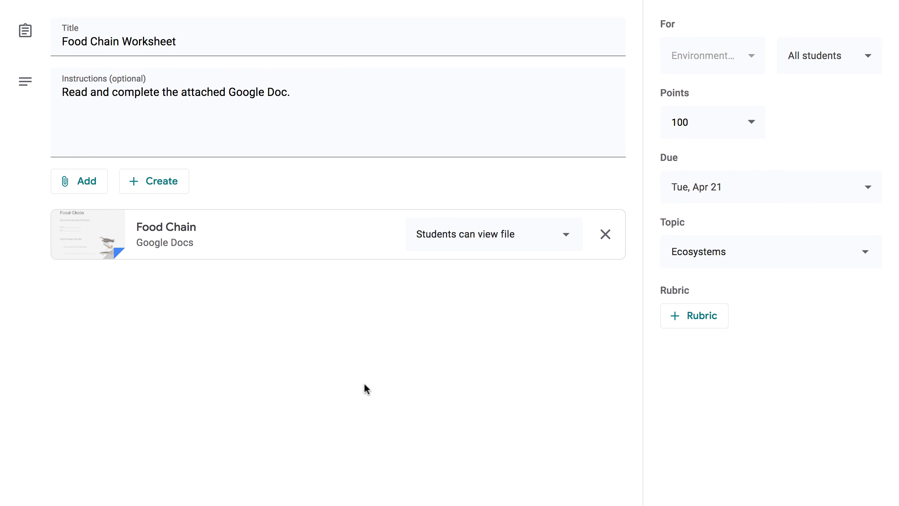
left_click(525, 239)
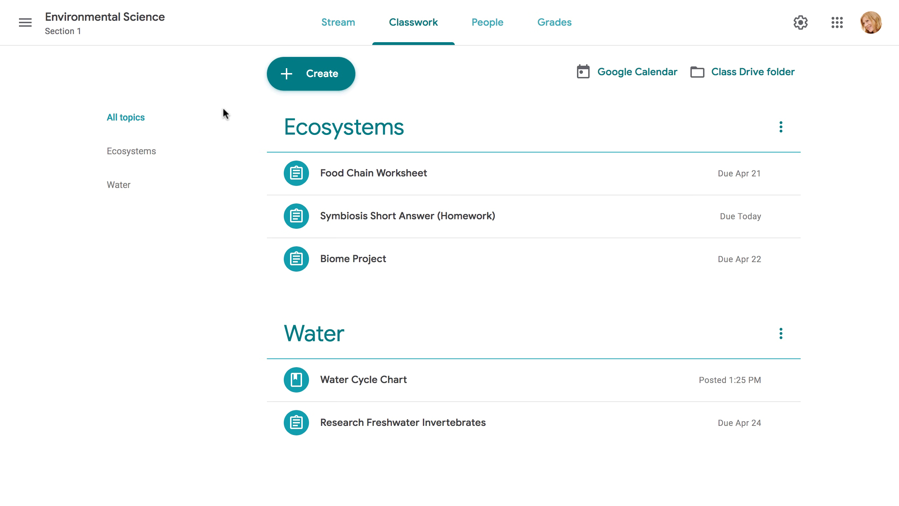
Step: Create a new class topic named 'Zoology' from the Create menu
left_click(290, 77)
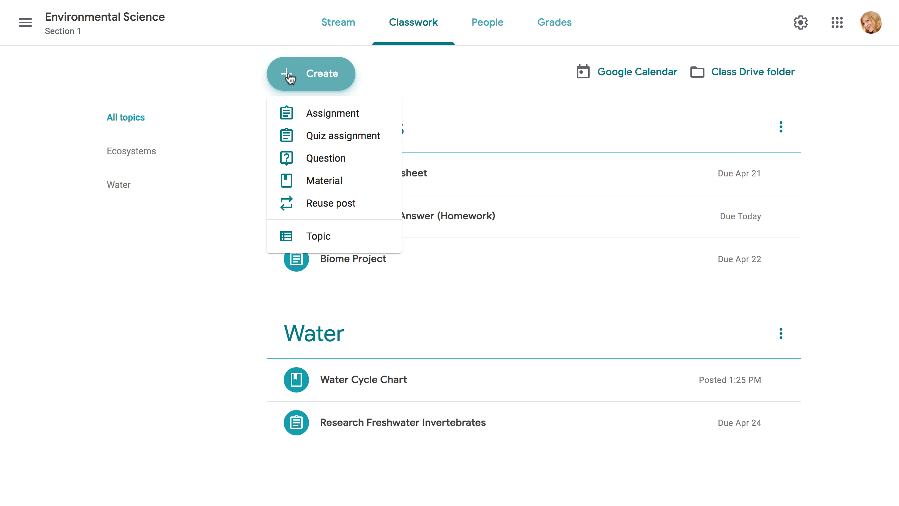
left_click(288, 238)
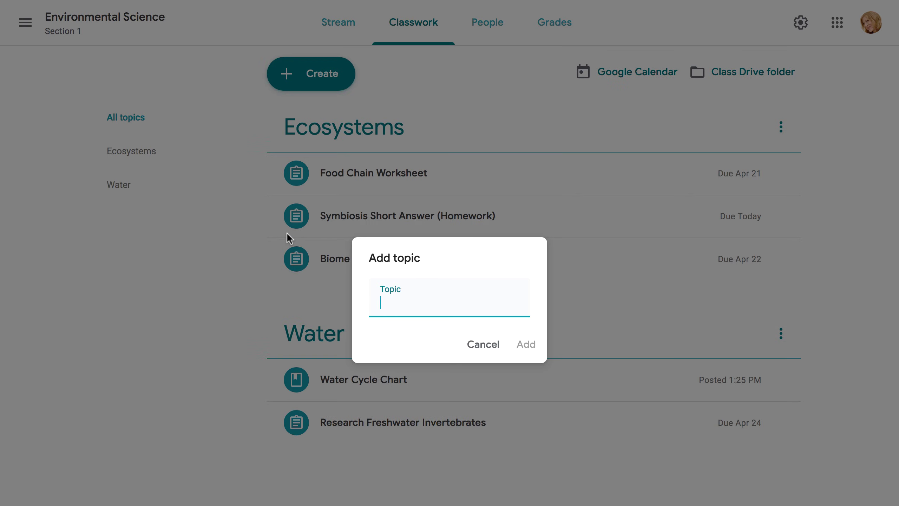
type("Zoology")
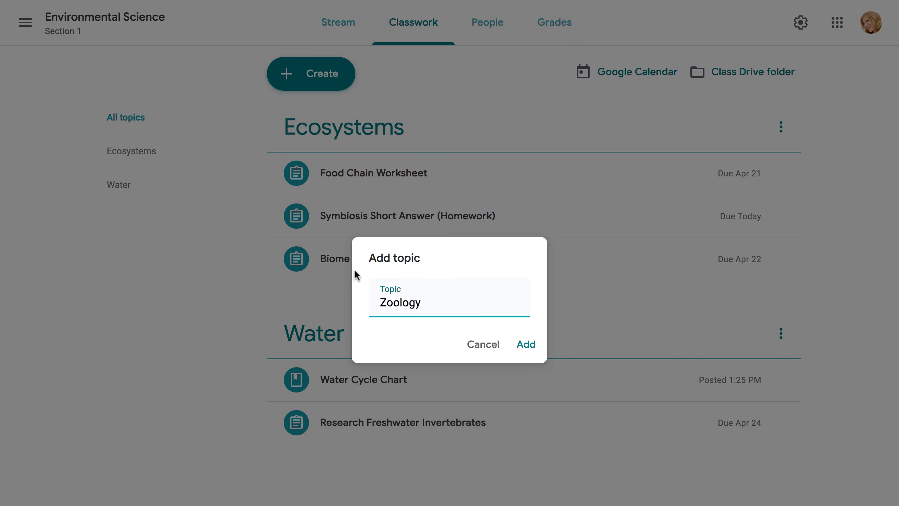
left_click(526, 344)
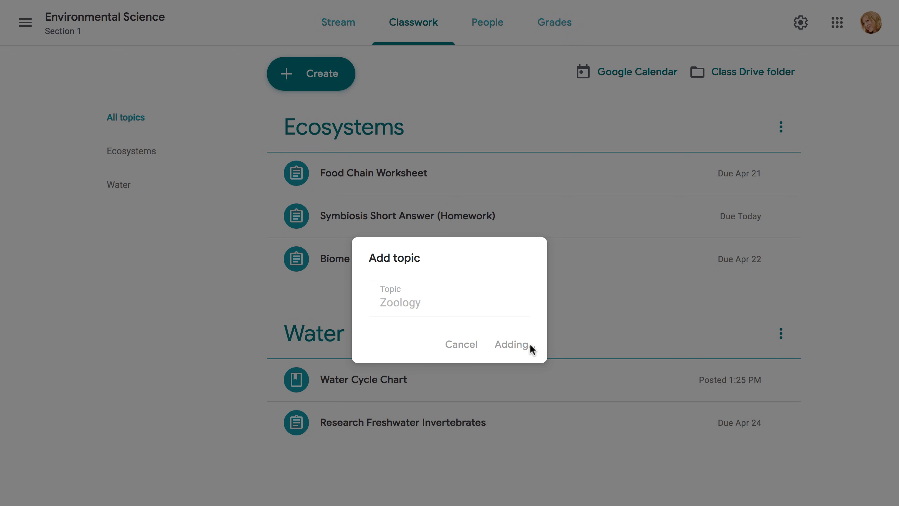